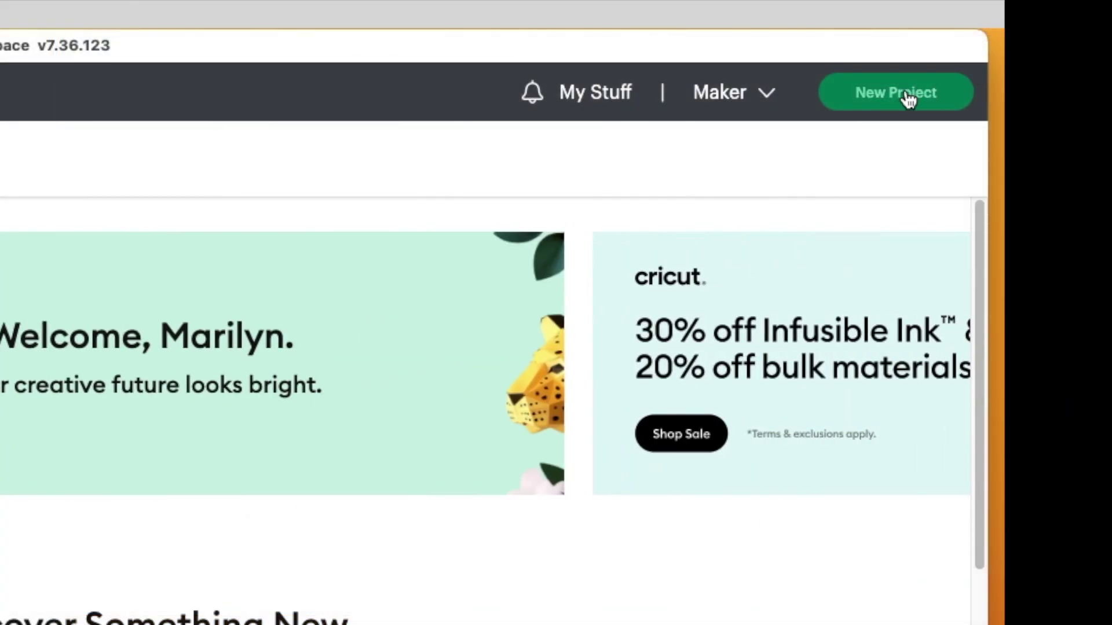
- Add the uploaded Barbie Bling rhinestone design to a new project's canvas and proceed to making it
click(906, 99)
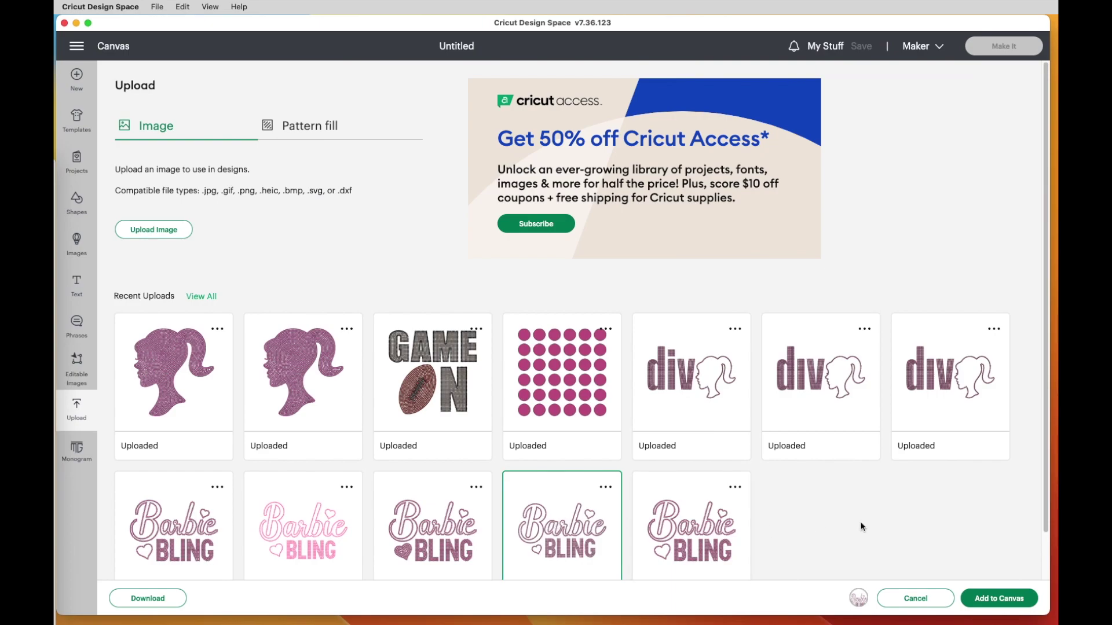
click(996, 598)
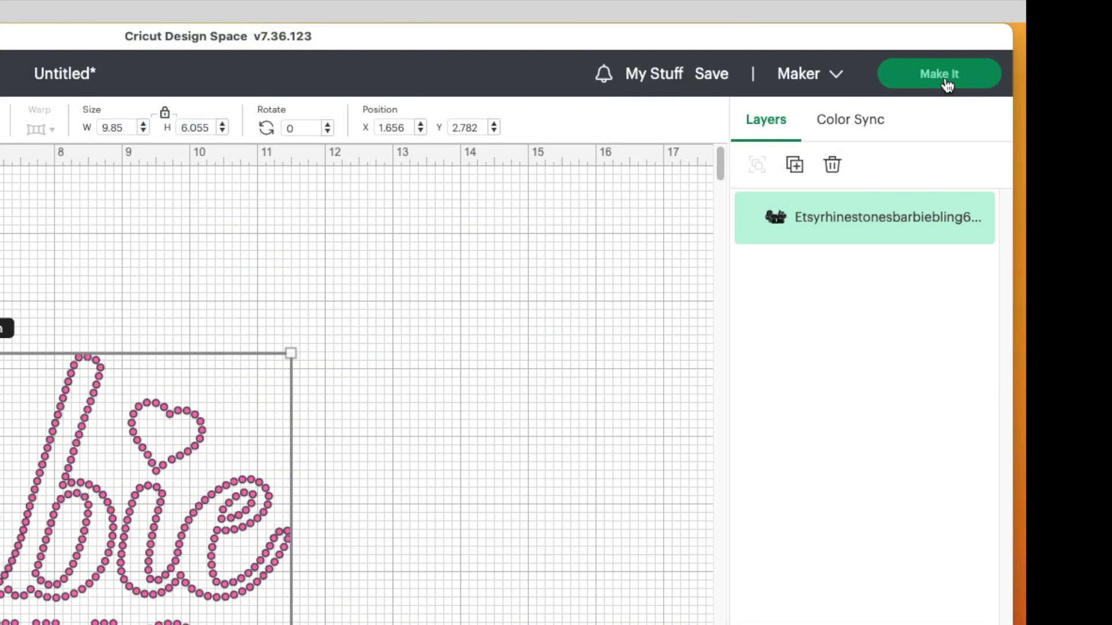
click(945, 79)
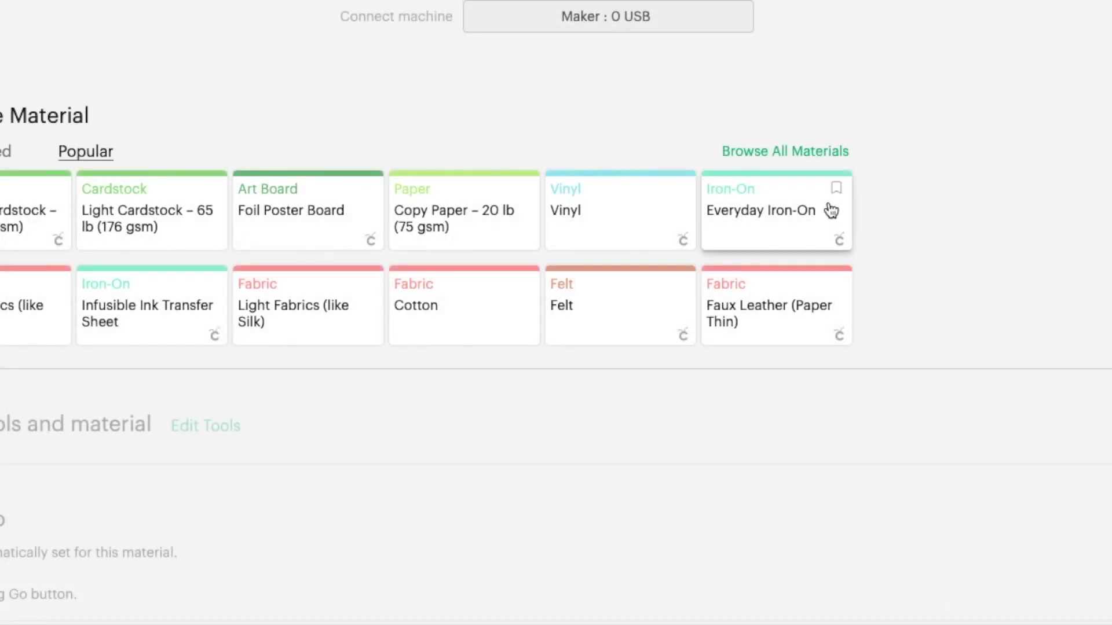
- Open the material settings from the full materials list and examine the listed cut pressures, multi-cut options and blade types
click(818, 155)
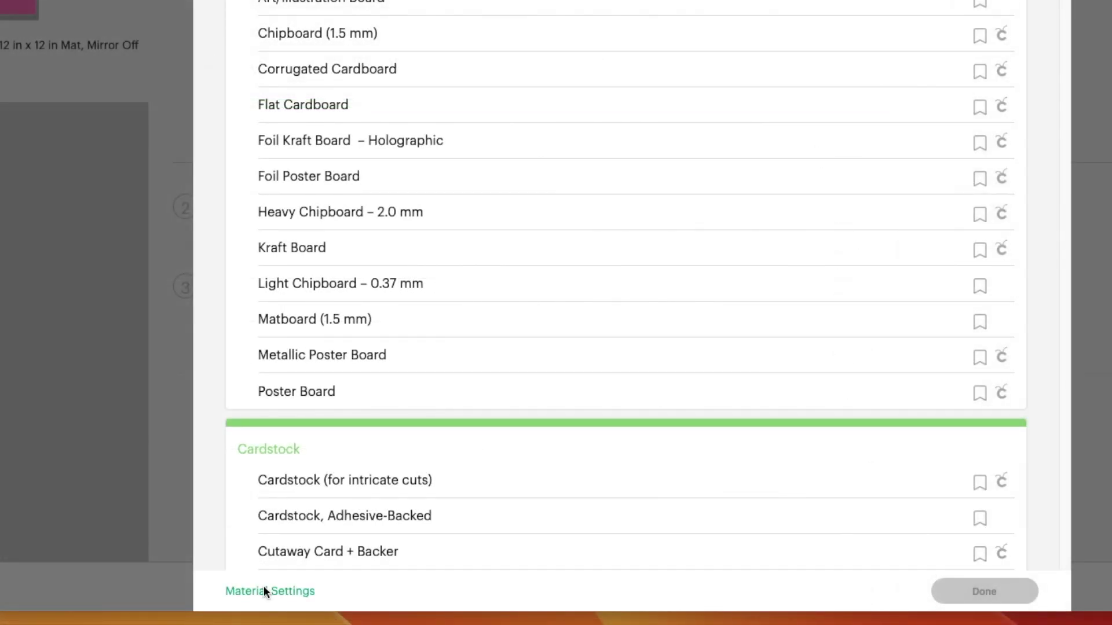
click(264, 592)
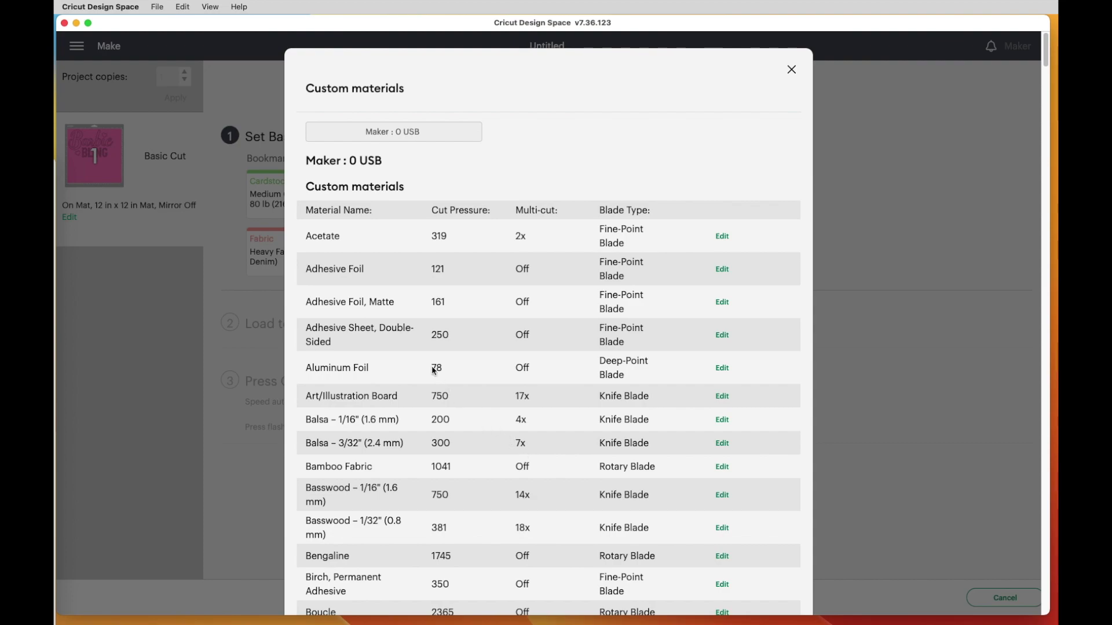
scroll(418, 323, down, 10)
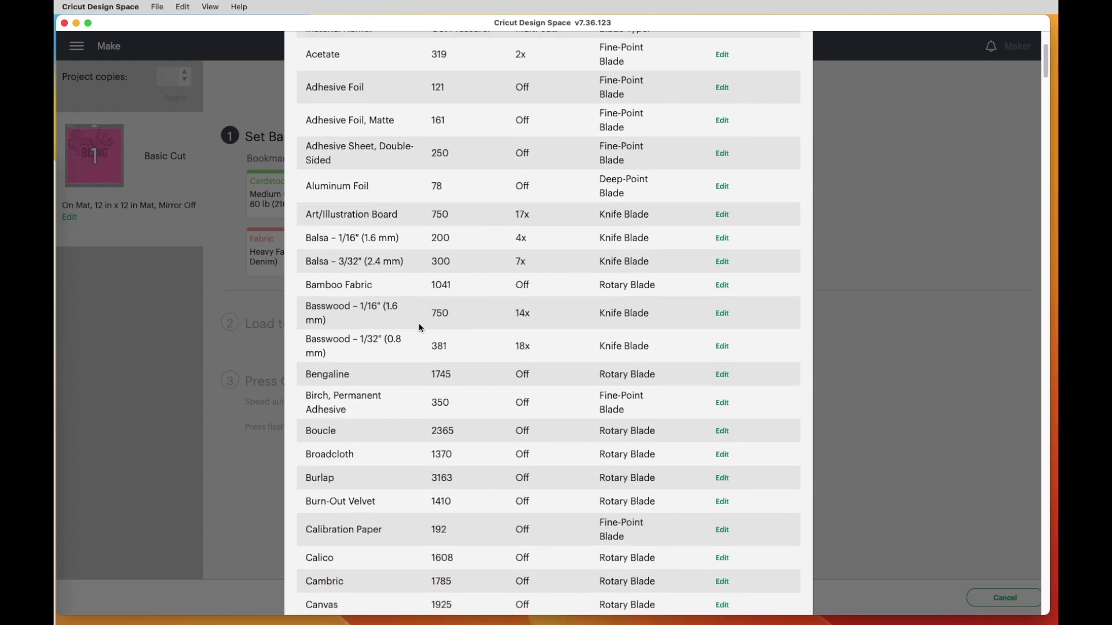
scroll(419, 326, down, 10)
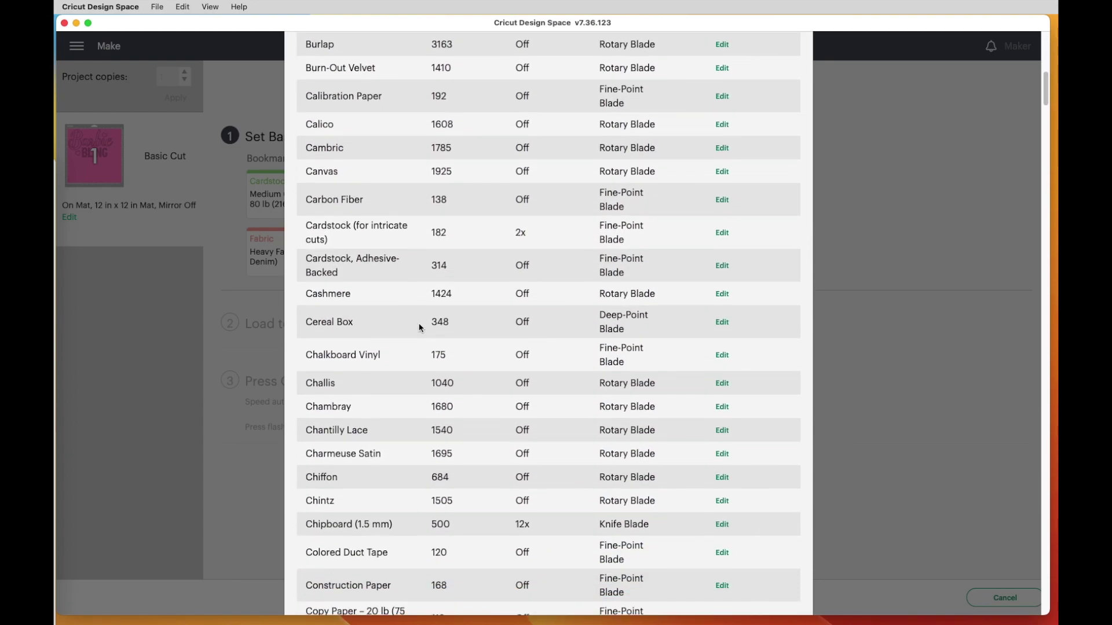
scroll(418, 327, down, 20)
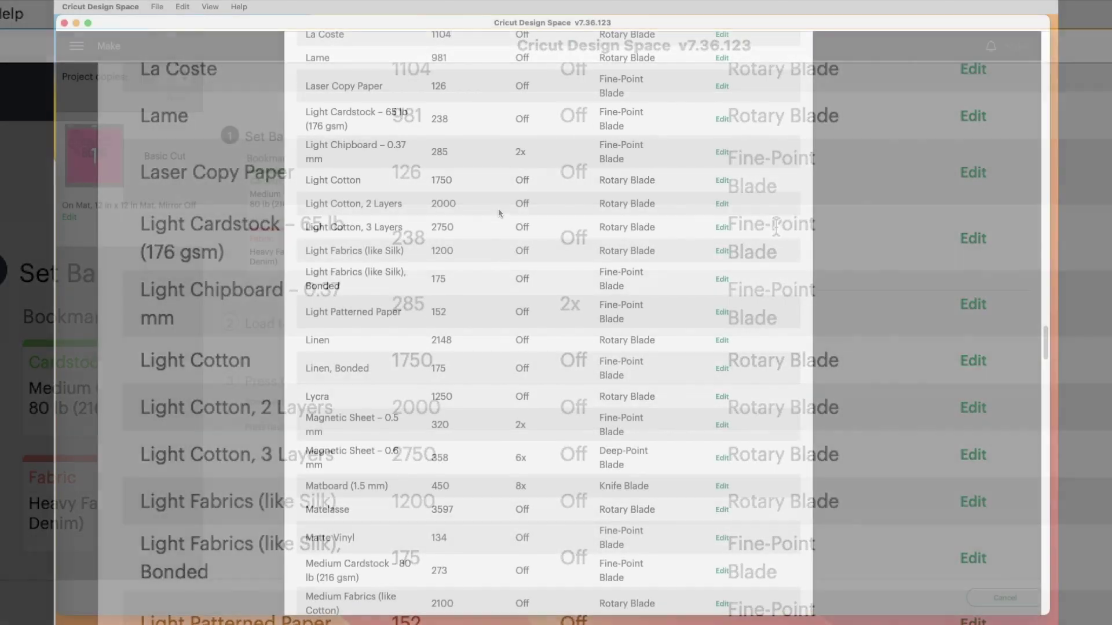
scroll(496, 211, down, 2)
scroll(496, 215, down, 4)
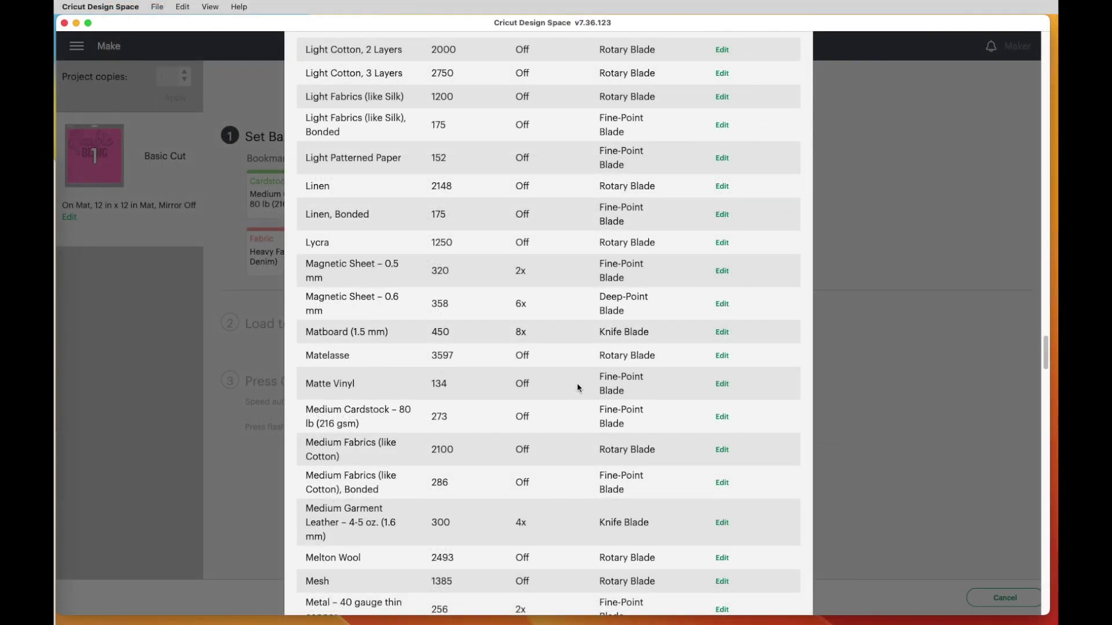
scroll(551, 329, down, 20)
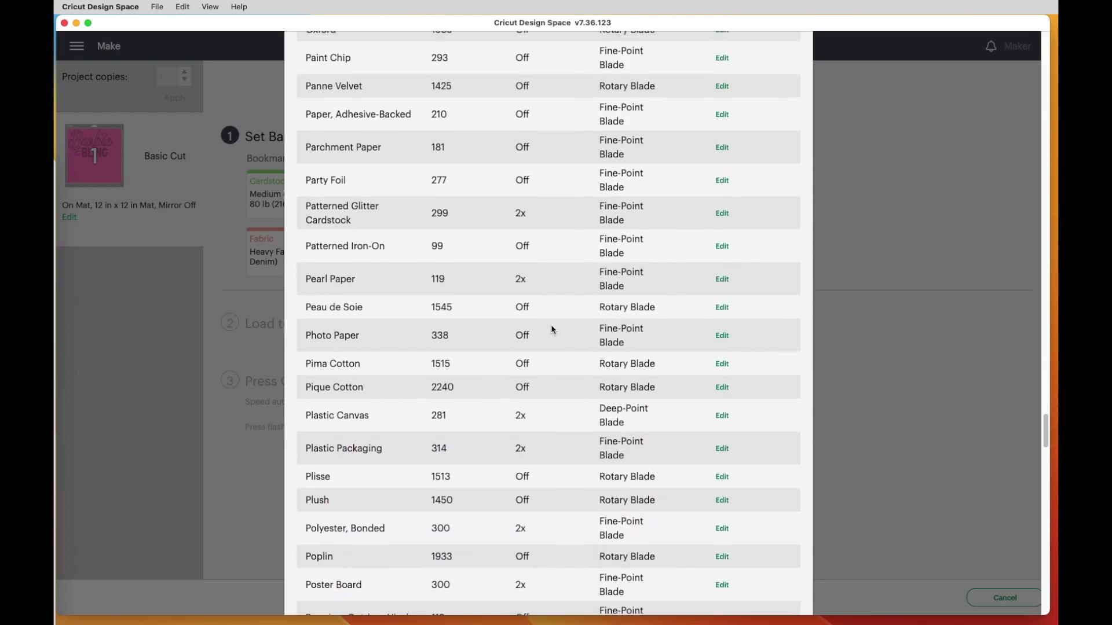
scroll(551, 329, down, 20)
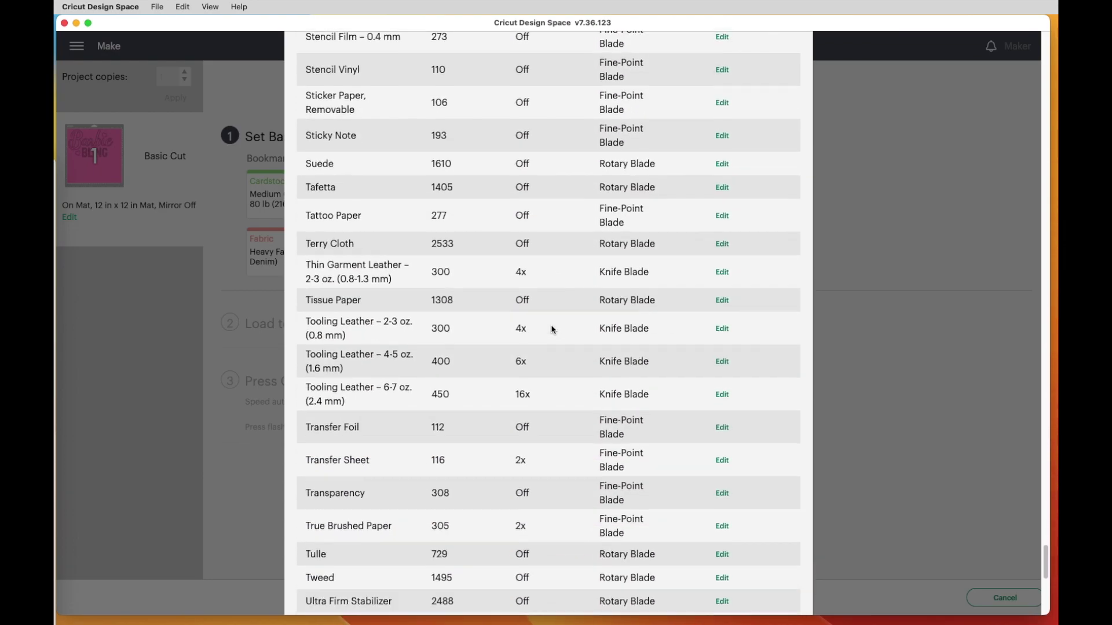
scroll(551, 324, down, 5)
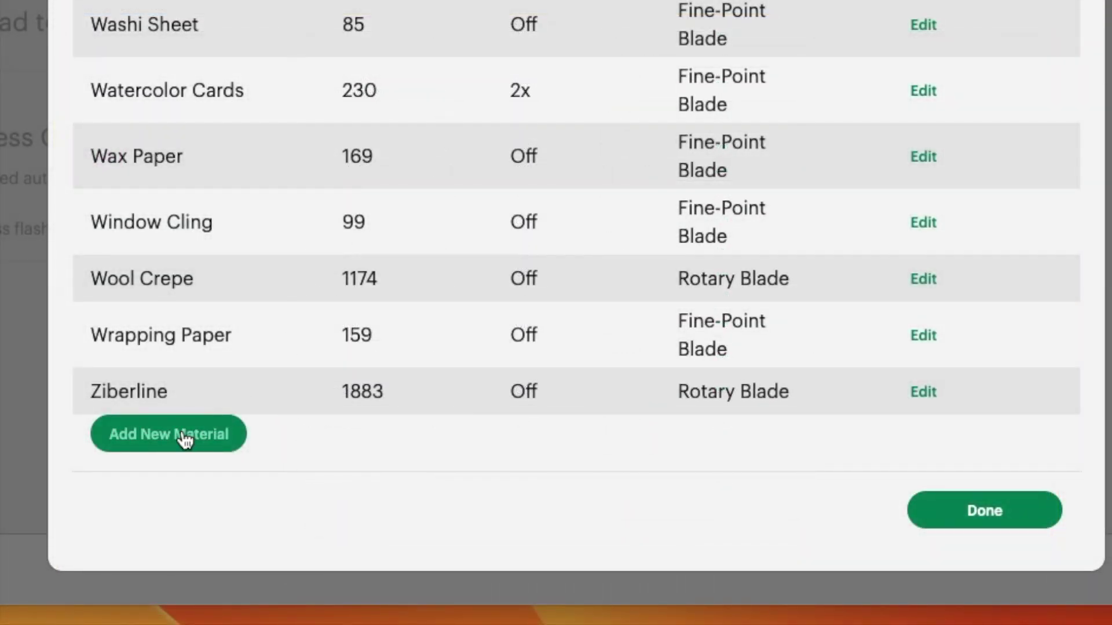
- Add a new custom material named CustomRhinestoneFlock and save it
click(185, 439)
click(565, 508)
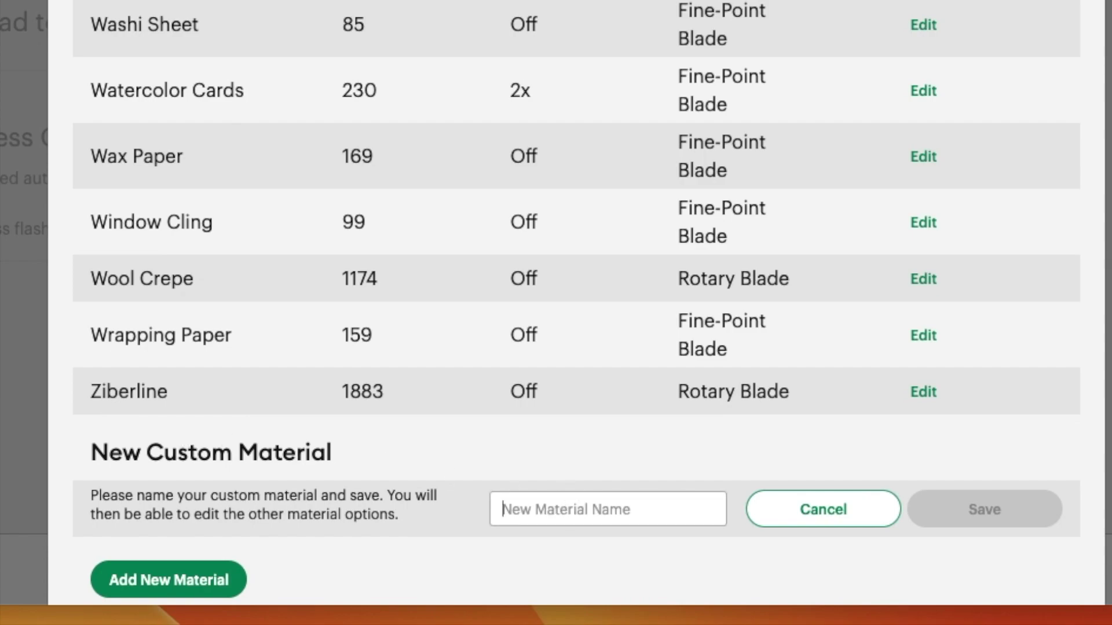
text(Custom)
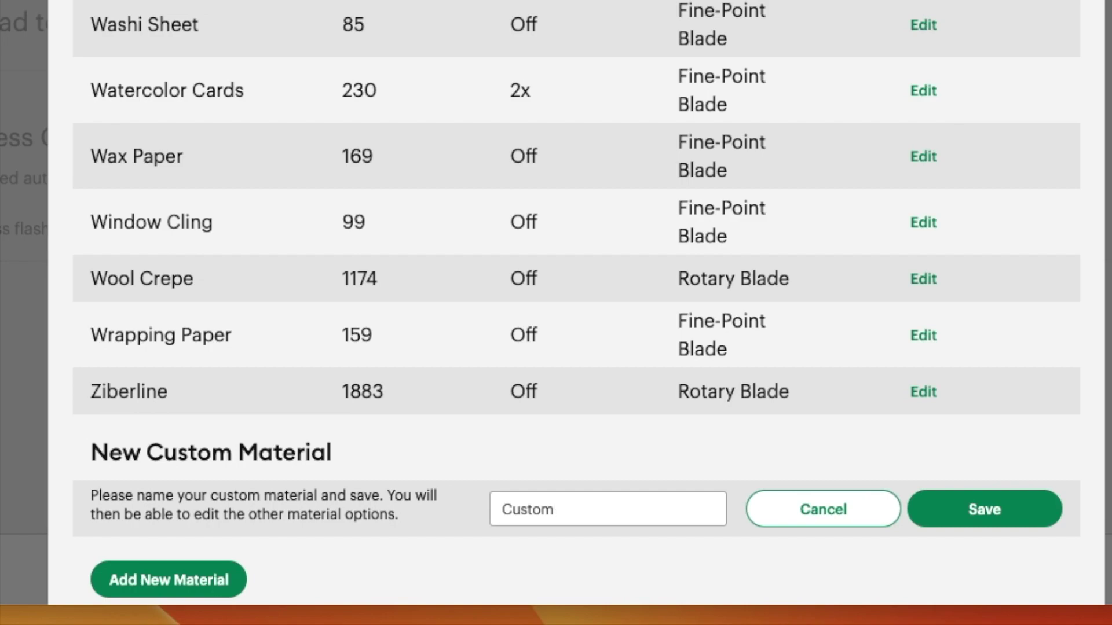
text(Rhinestone)
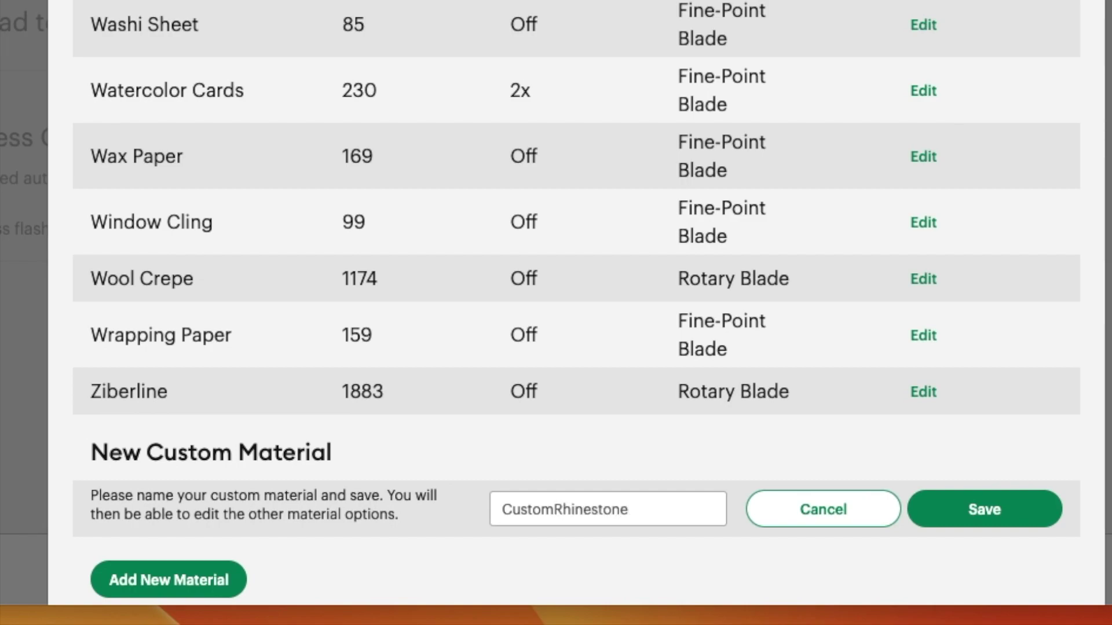
text(Flock)
click(994, 511)
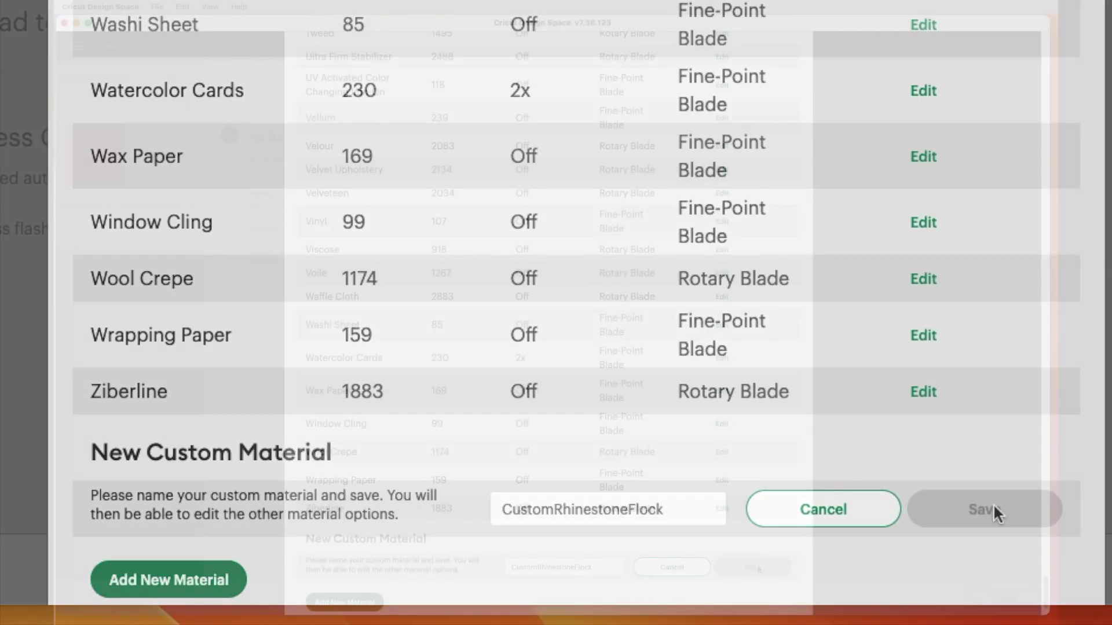
- Set the cut pressure of CustomRhinestoneFlock to 255 and save the material
scroll(757, 569, up, 20)
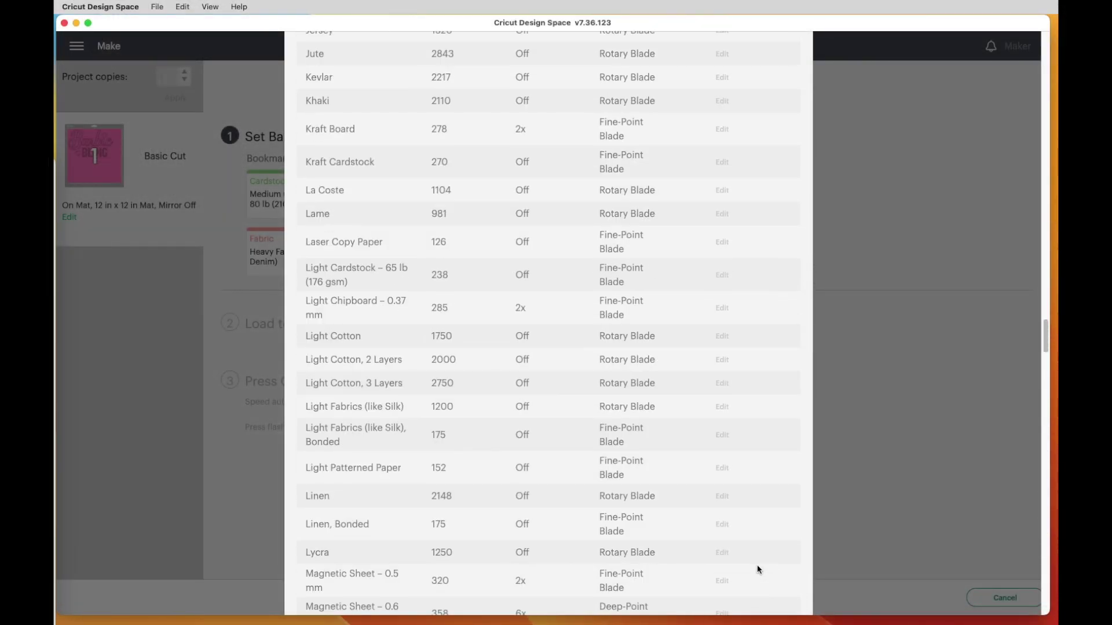
scroll(757, 569, up, 20)
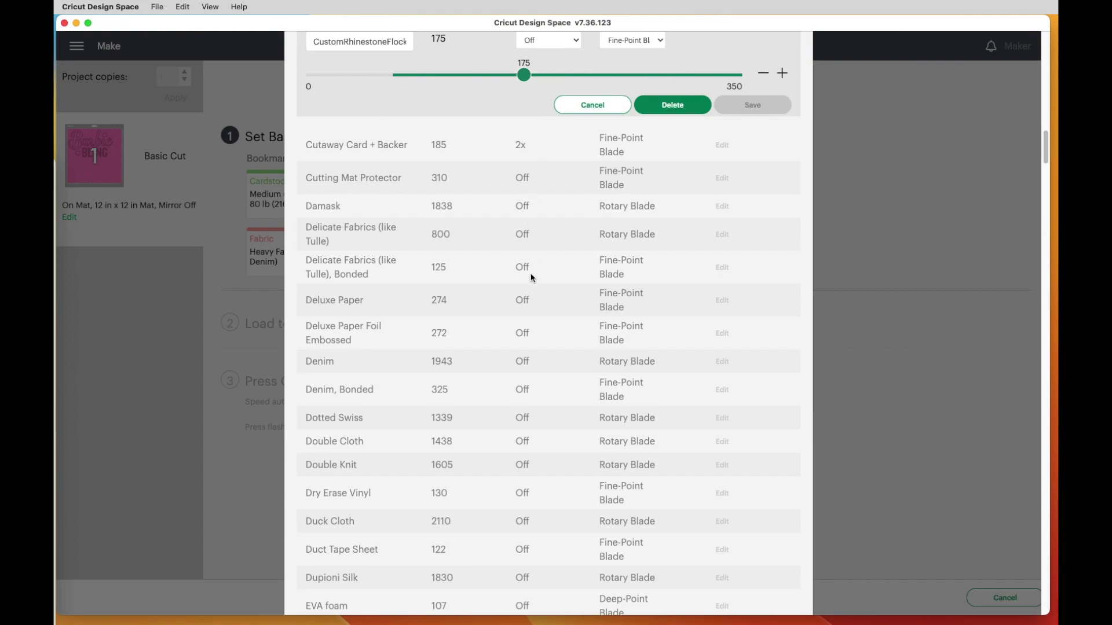
scroll(530, 277, up, 5)
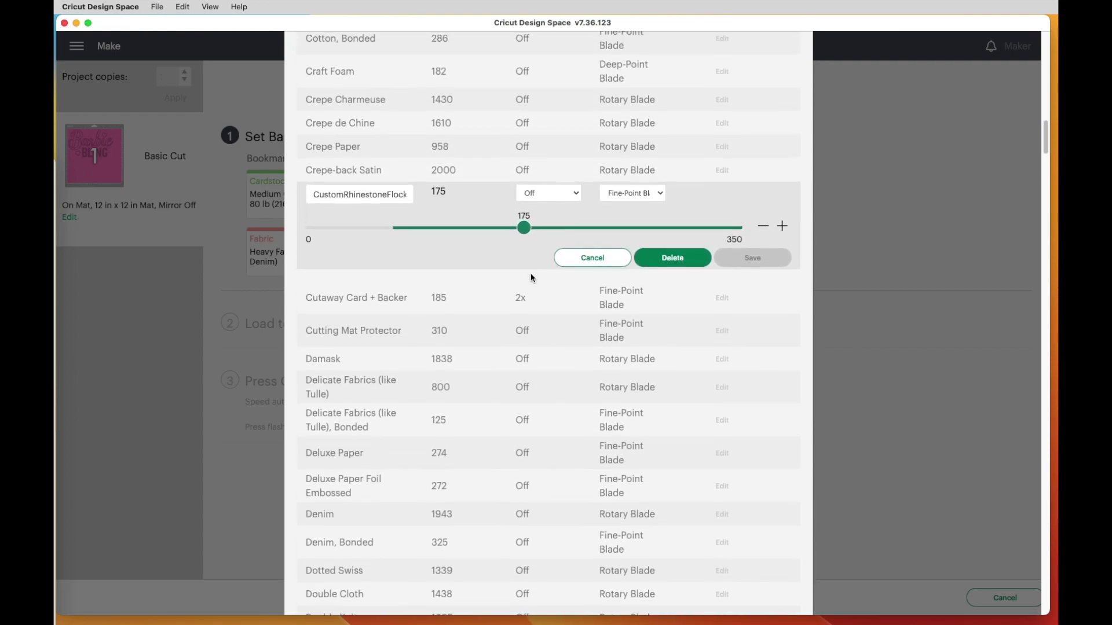
scroll(530, 277, up, 1)
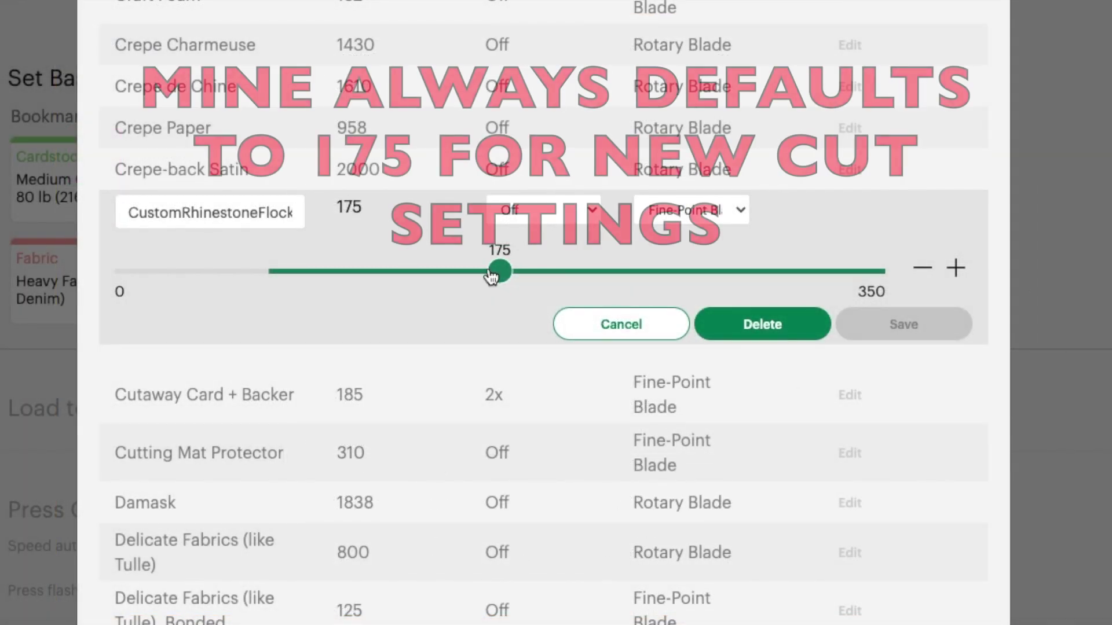
drag(503, 278, 689, 268)
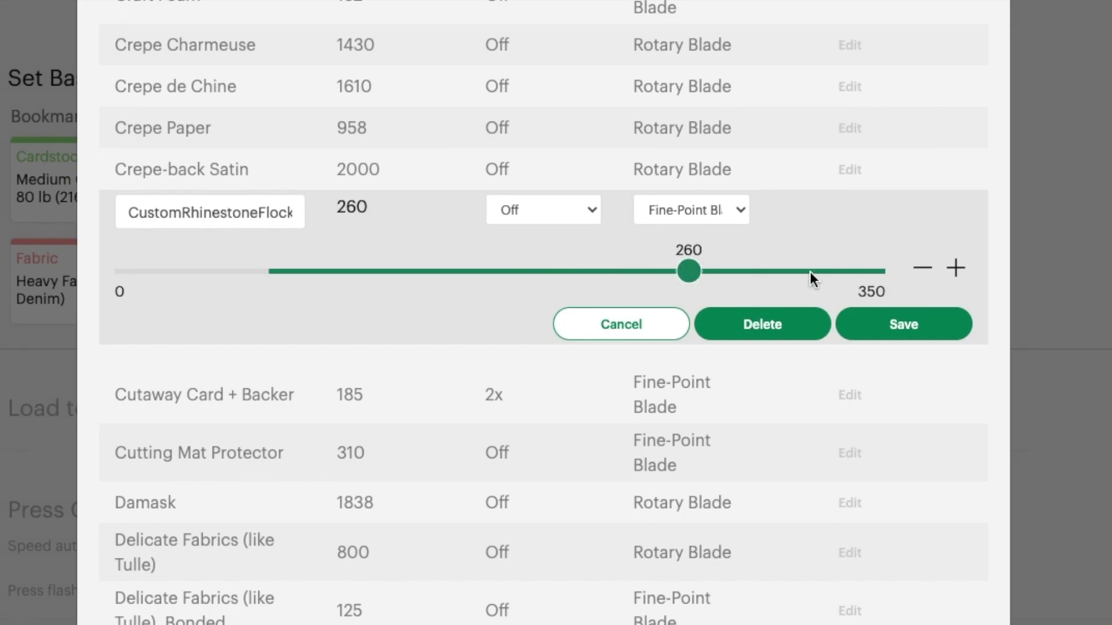
click(925, 271)
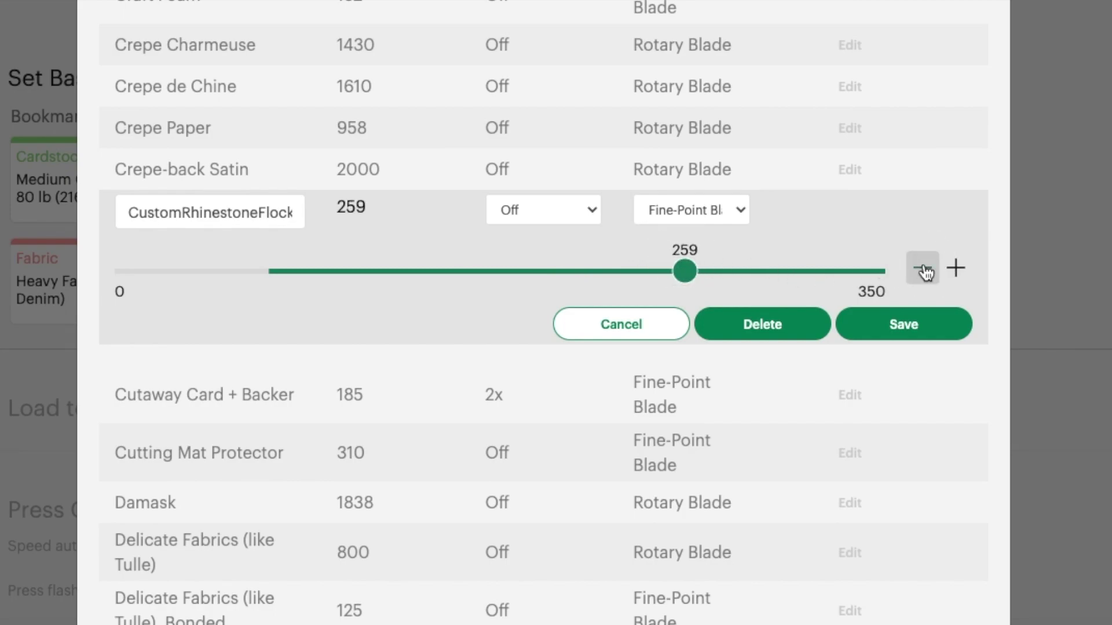
click(926, 271)
click(925, 271)
click(925, 271)
click(925, 271)
click(925, 271)
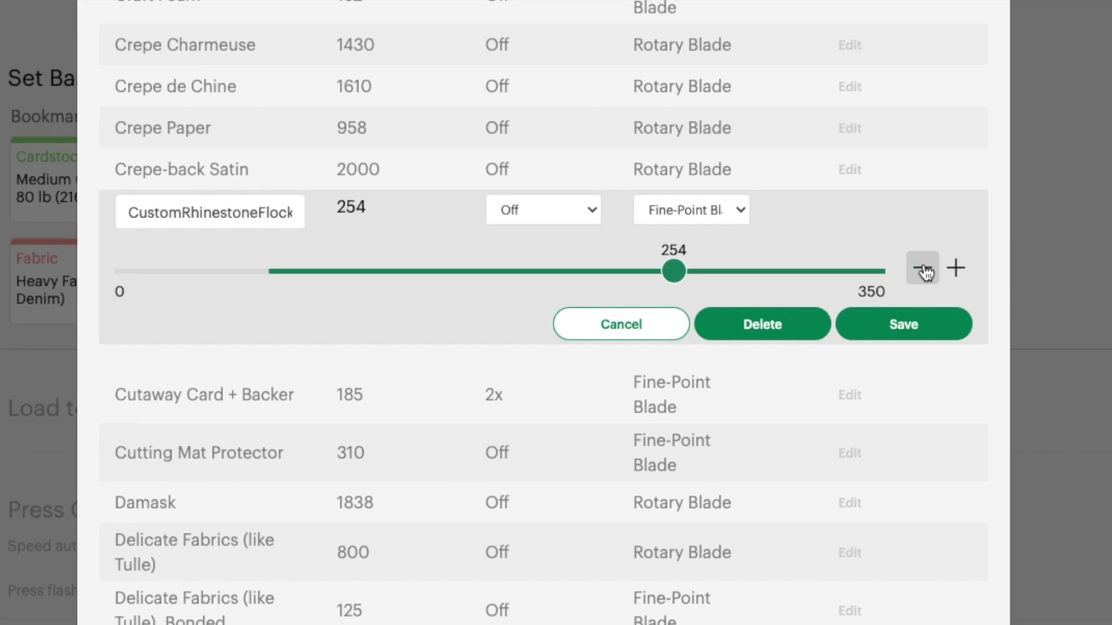
click(957, 274)
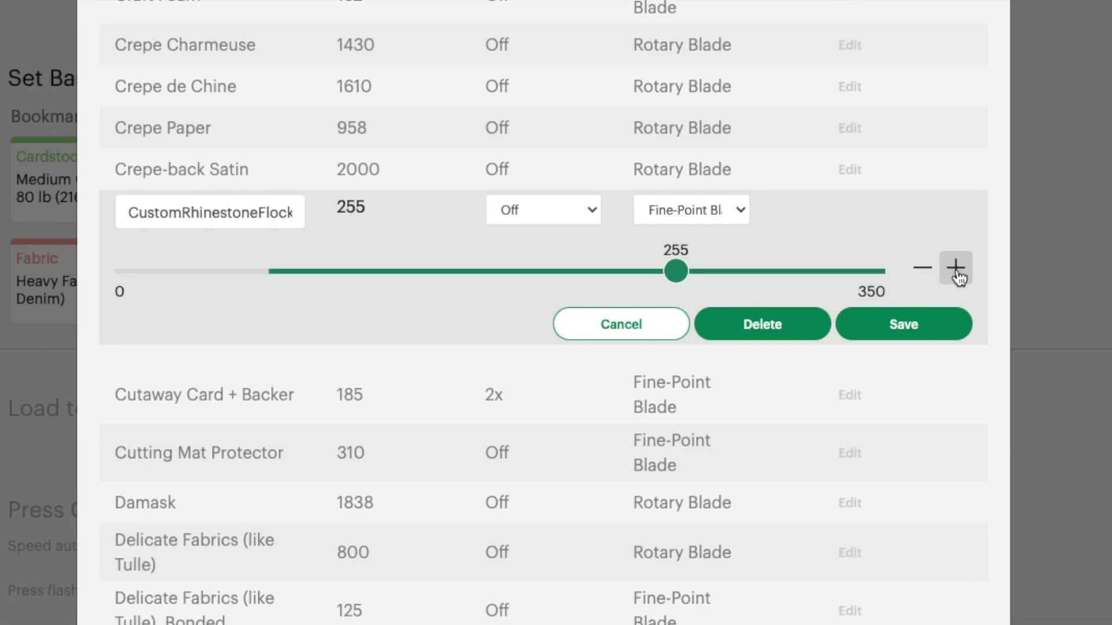
click(911, 330)
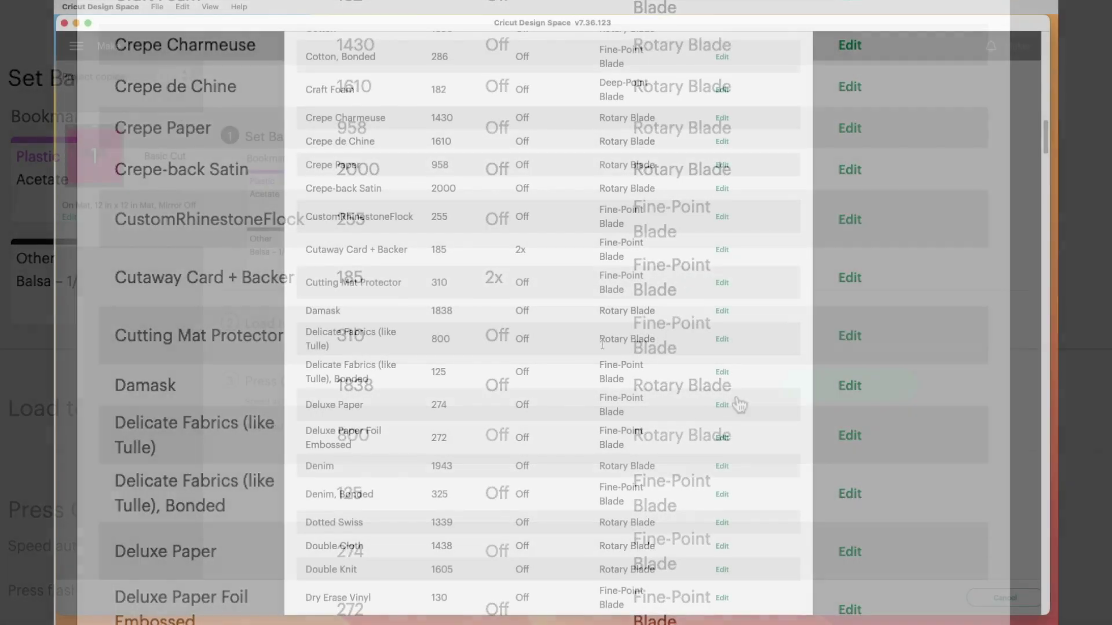
- Finish editing custom materials and return to the base material selection
scroll(538, 357, down, 20)
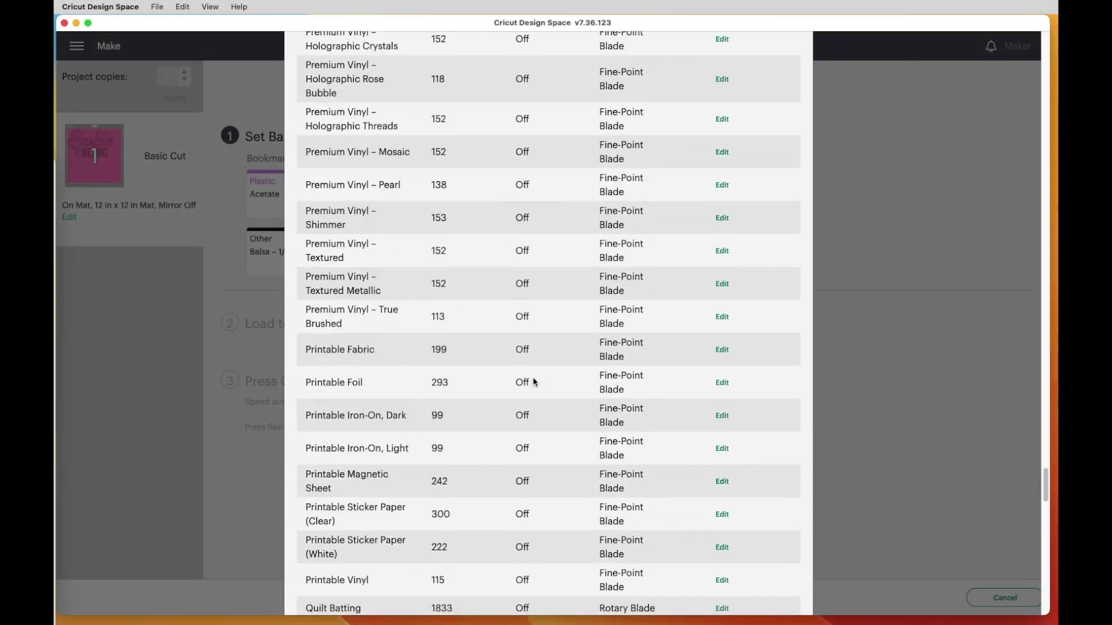
scroll(532, 382, down, 20)
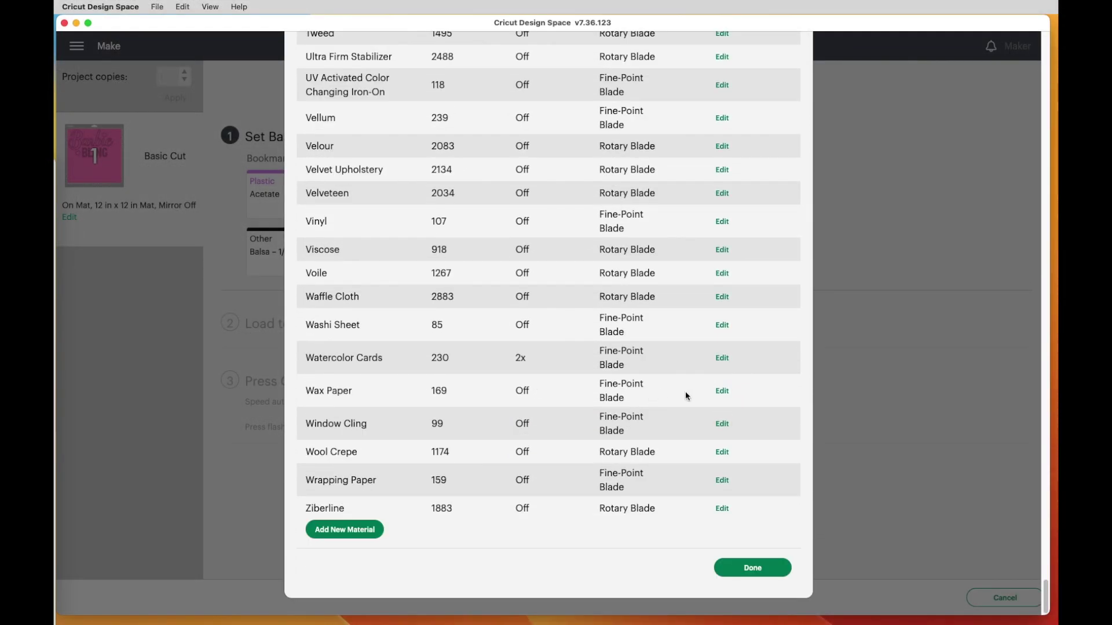
click(752, 568)
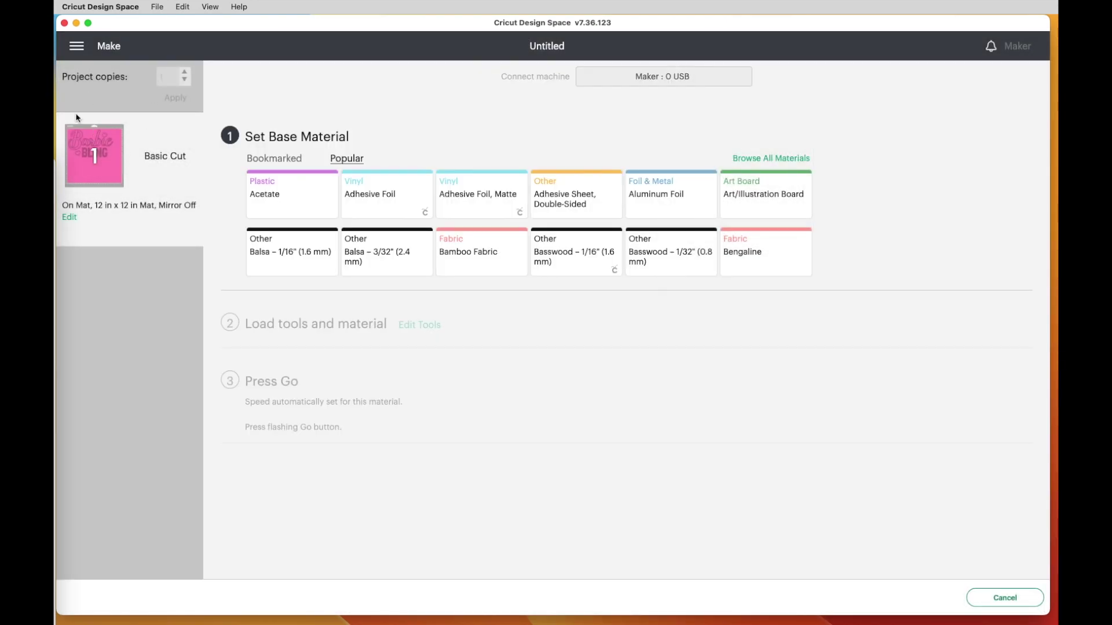
- Search all materials for "custom" and set CustomRhinestoneFlock as the base material
click(777, 158)
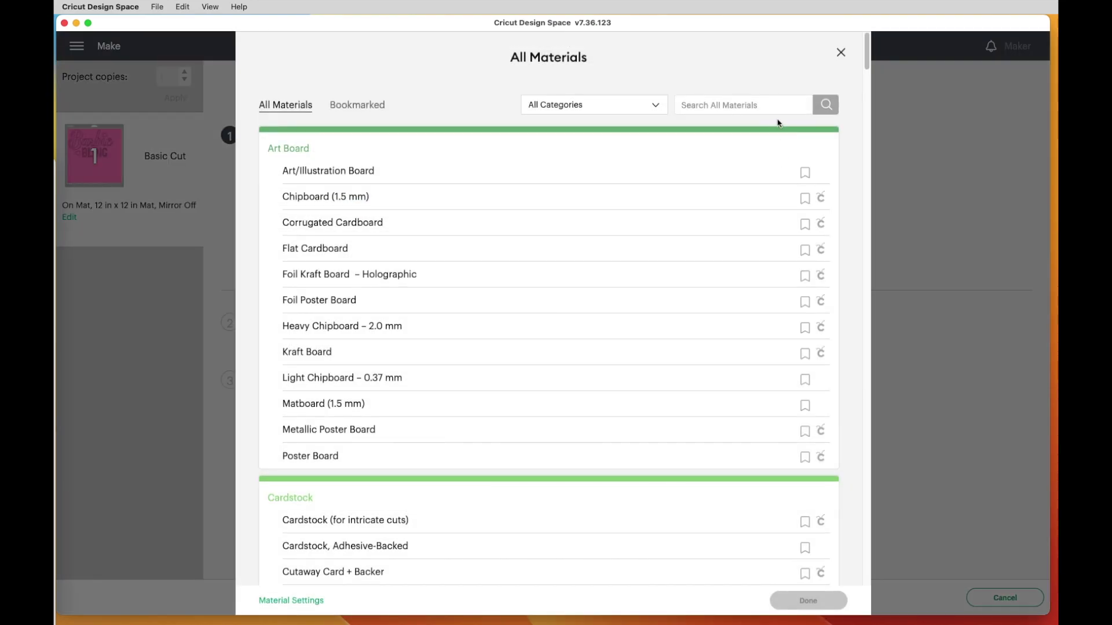
click(779, 109)
text(custom)
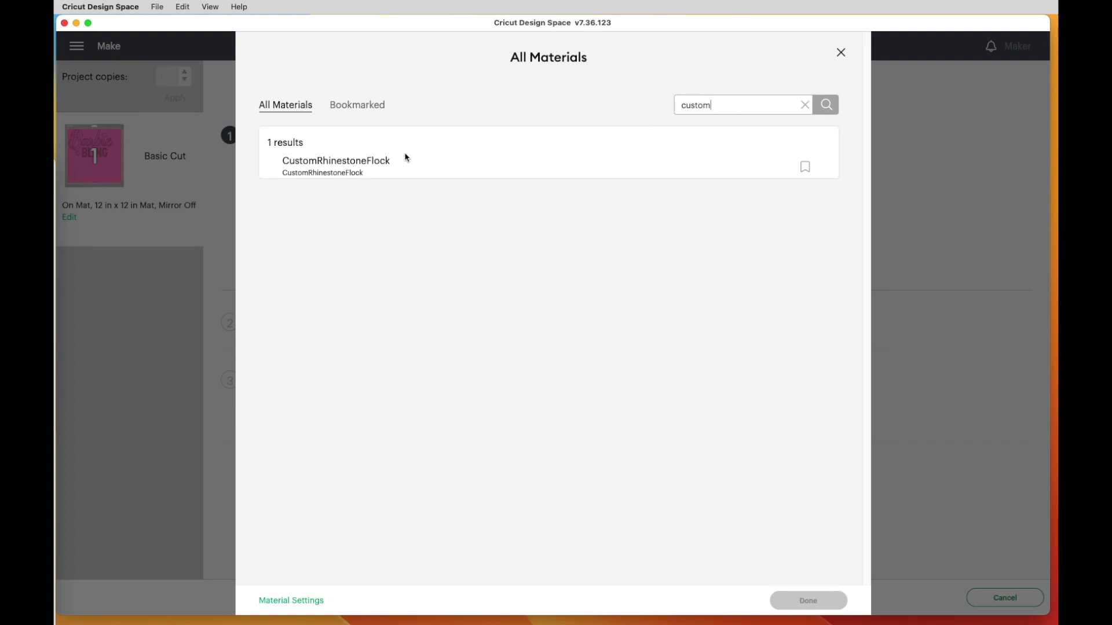
click(392, 158)
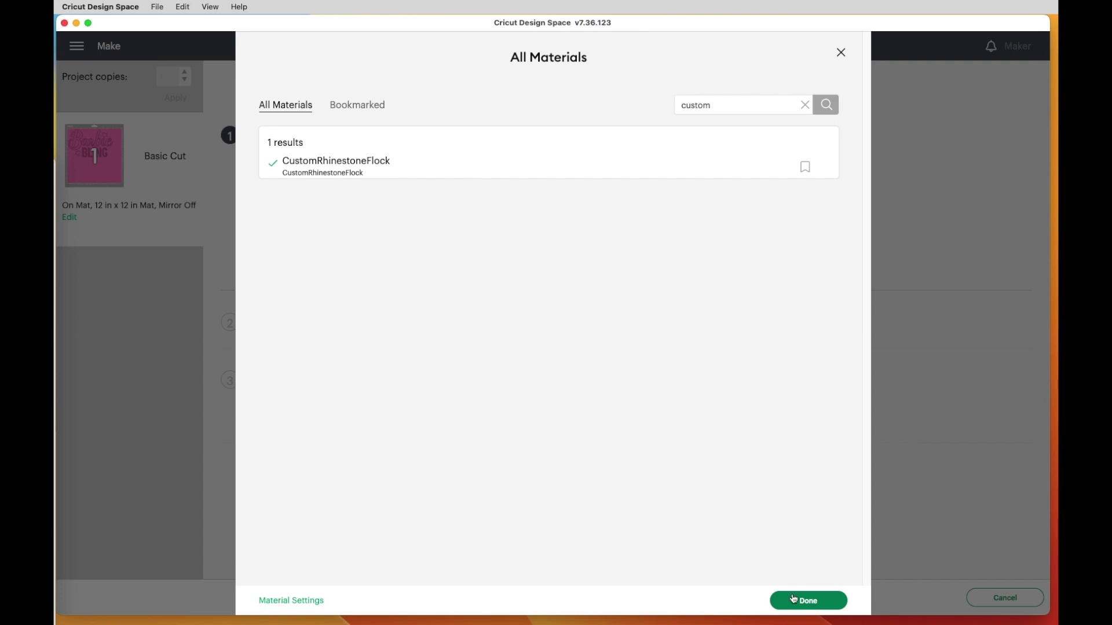
click(811, 602)
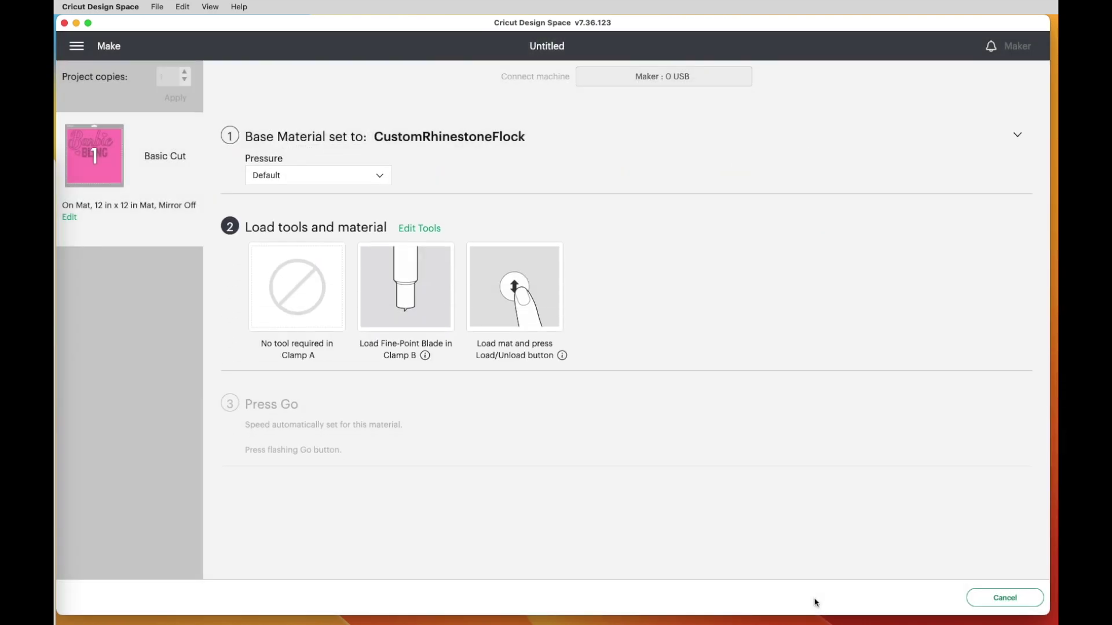